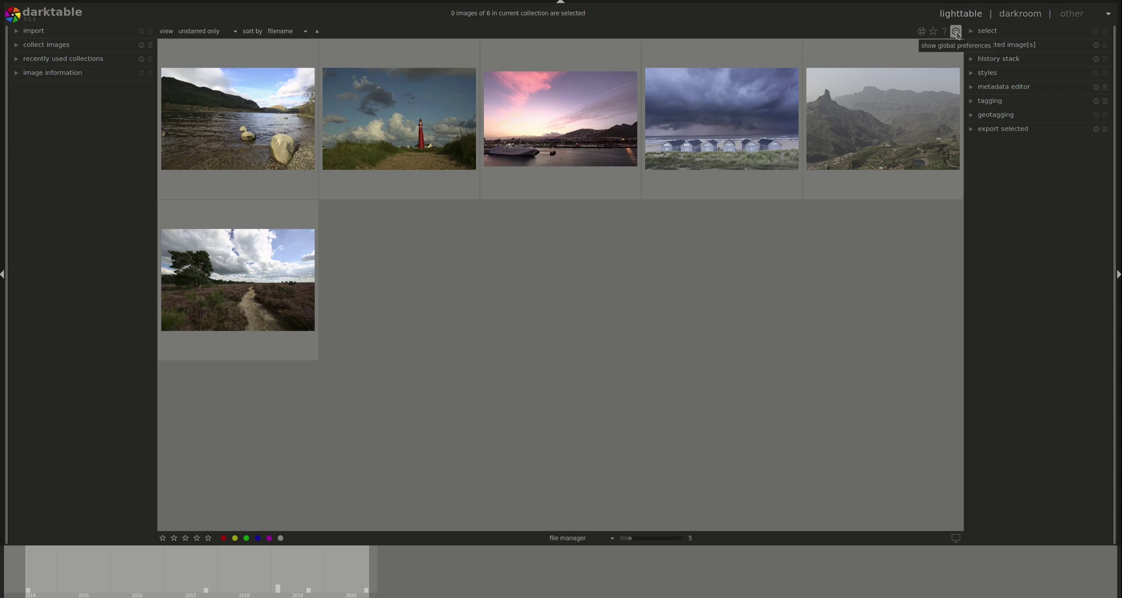
Open the global preferences on the general page and check the interface language list, leaving it unchanged.
{"action": "left_click", "coordinate": [957, 33]}
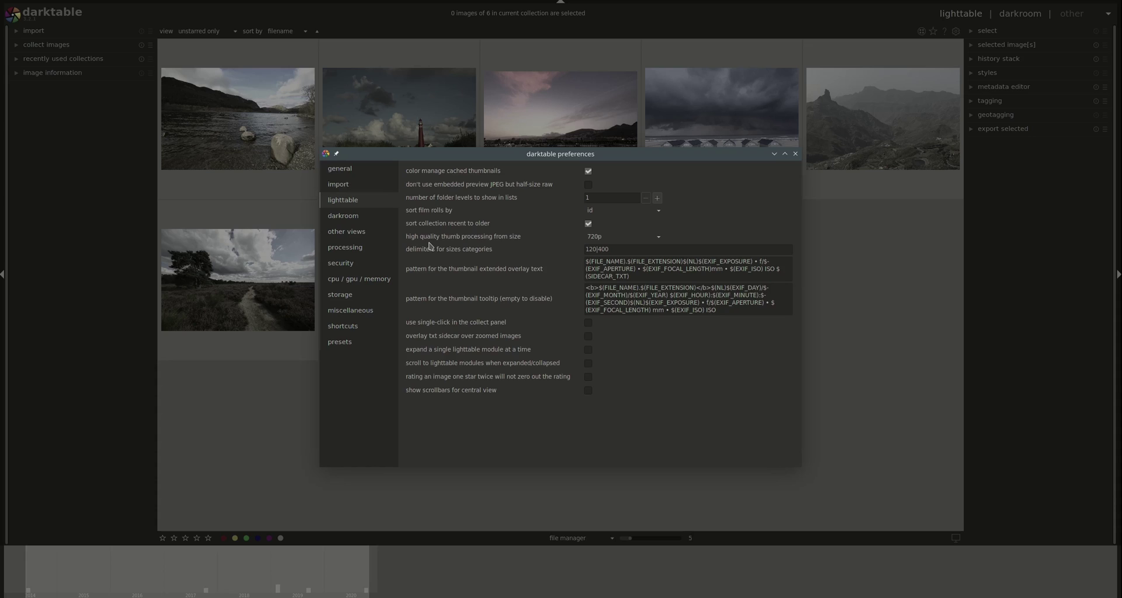
{"action": "left_click", "coordinate": [354, 171]}
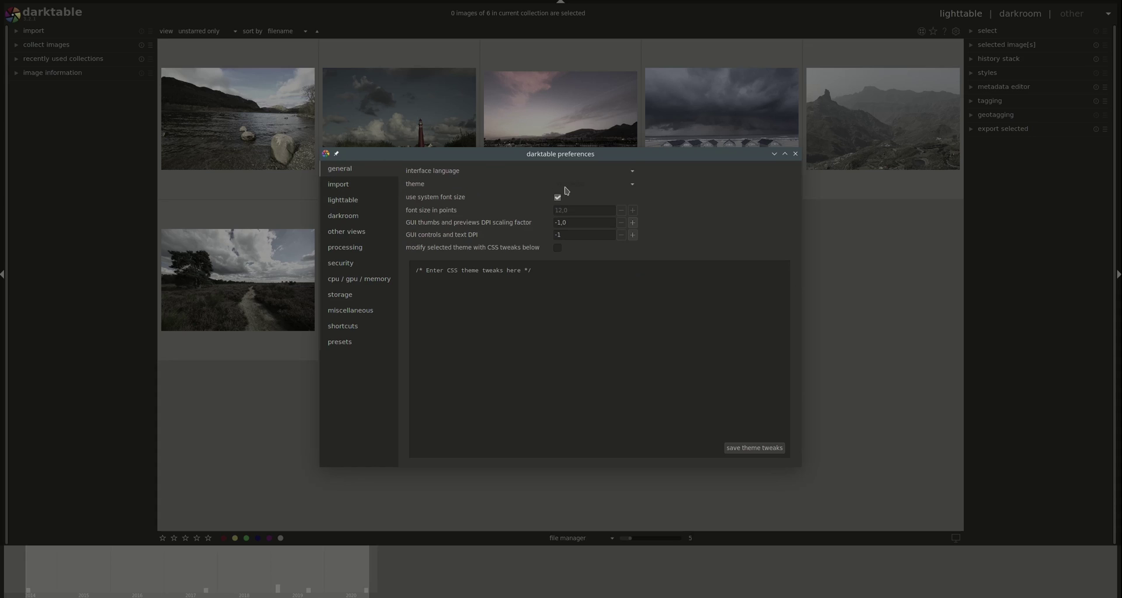
{"action": "left_click", "coordinate": [635, 173]}
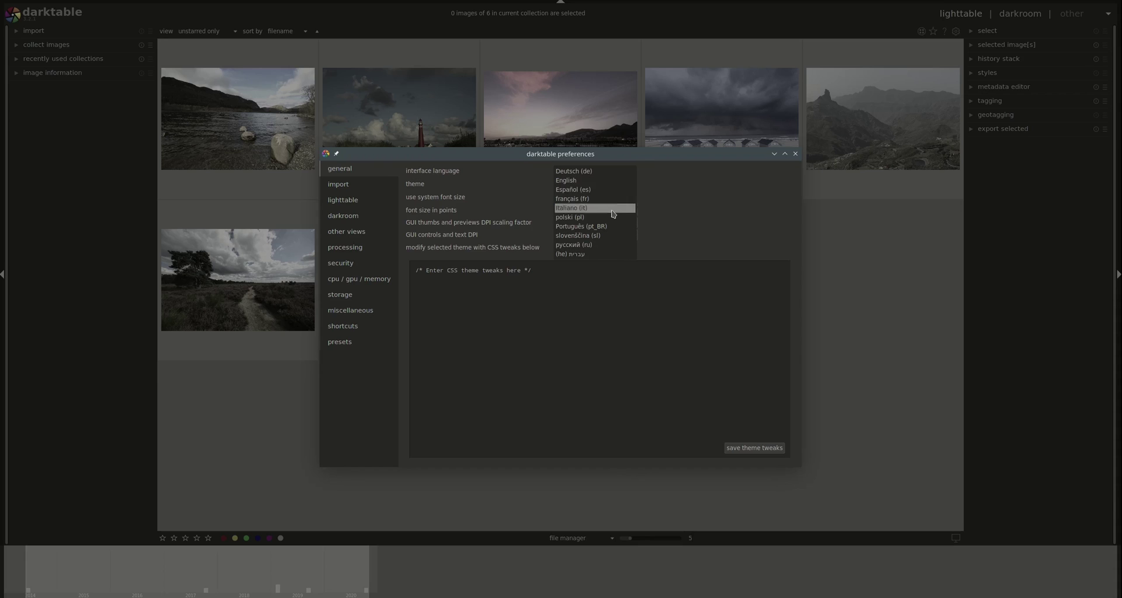
{"action": "left_click", "coordinate": [732, 196]}
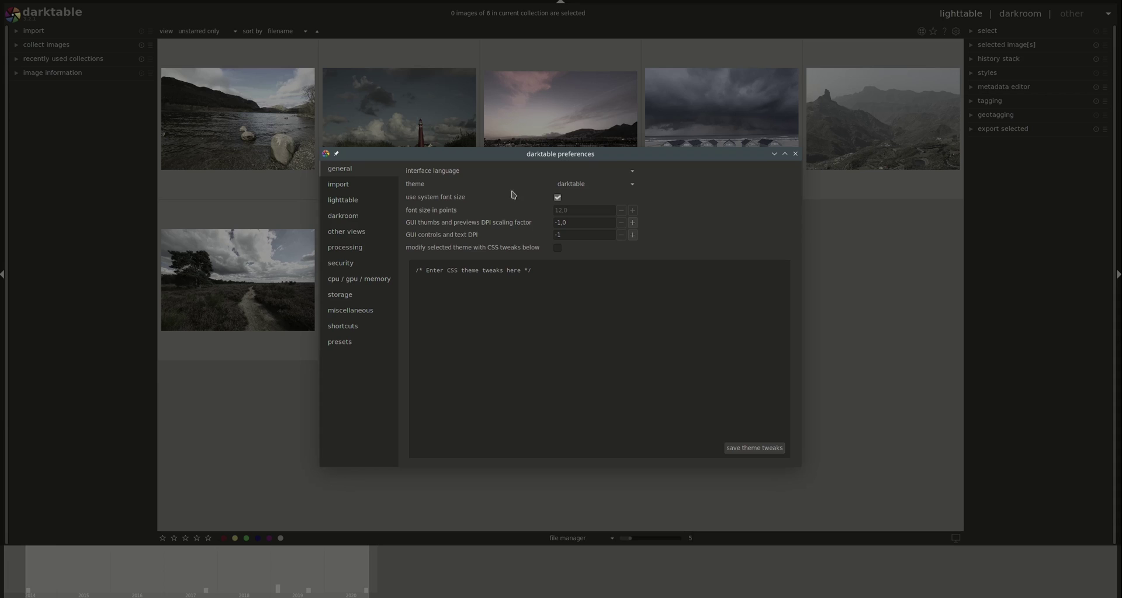
Try the darktable-icons-dark, darktable-elegant-dark and plain darktable interface themes.
{"action": "left_click", "coordinate": [628, 184]}
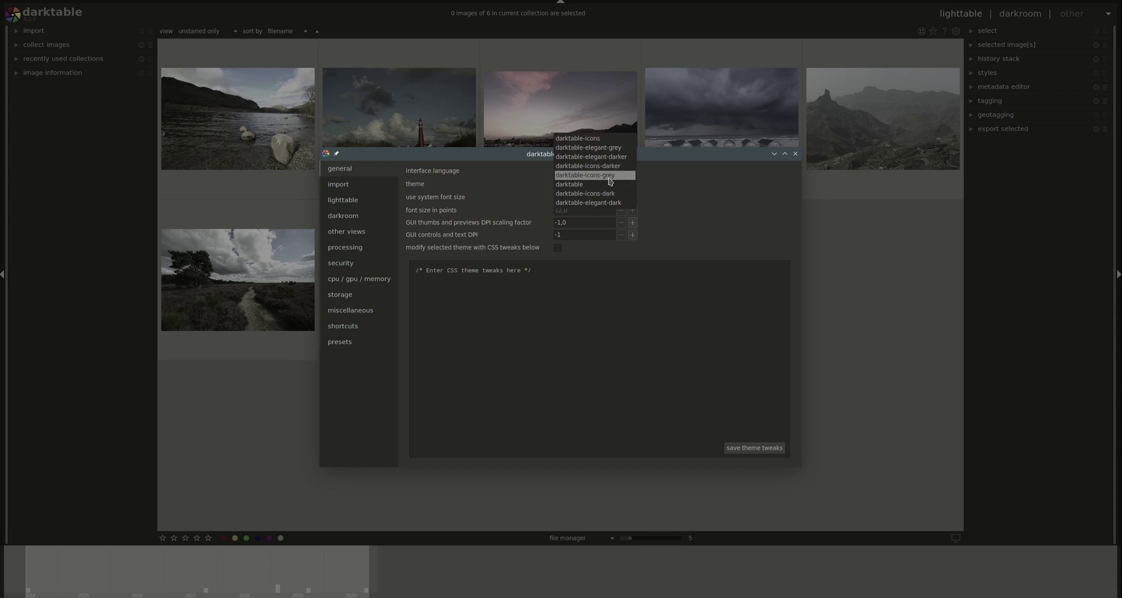
{"action": "left_click", "coordinate": [605, 195]}
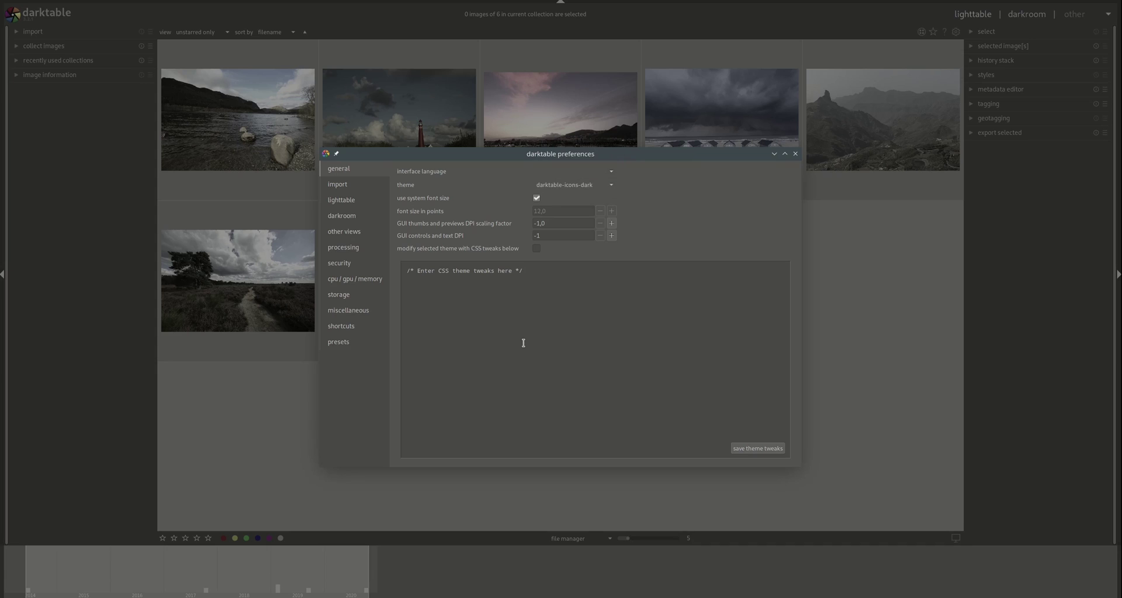
{"action": "left_click", "coordinate": [611, 185]}
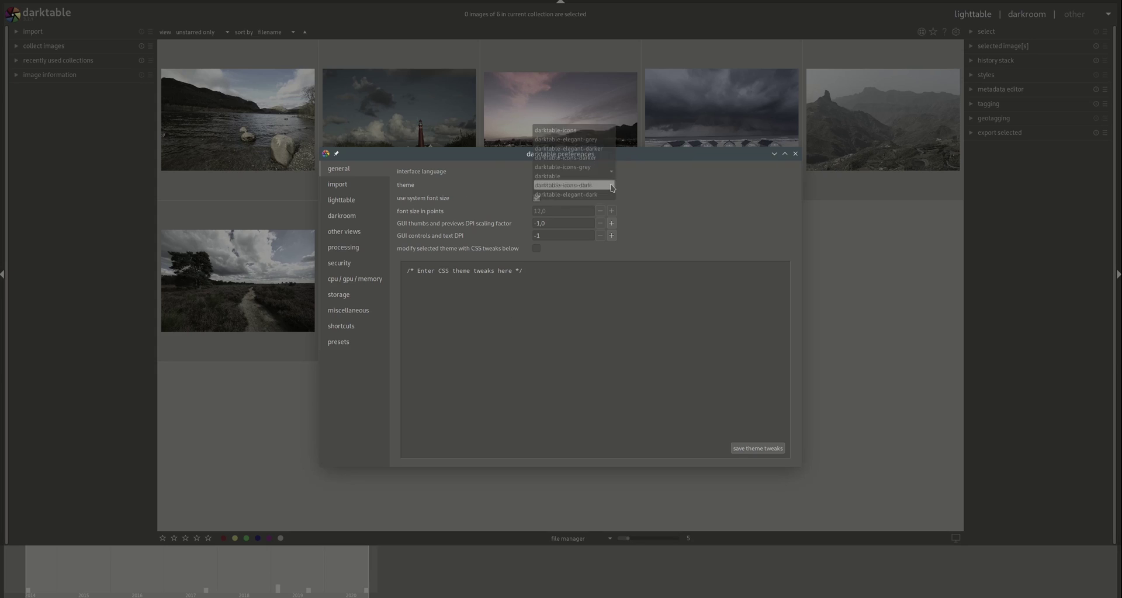
{"action": "left_click", "coordinate": [601, 194]}
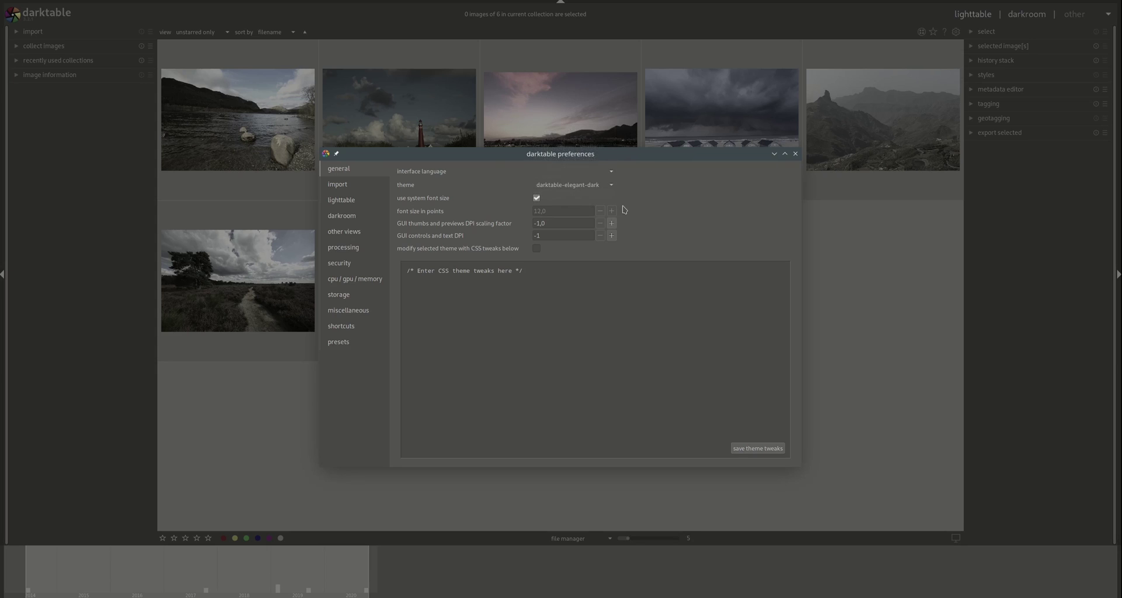
{"action": "left_click", "coordinate": [596, 185]}
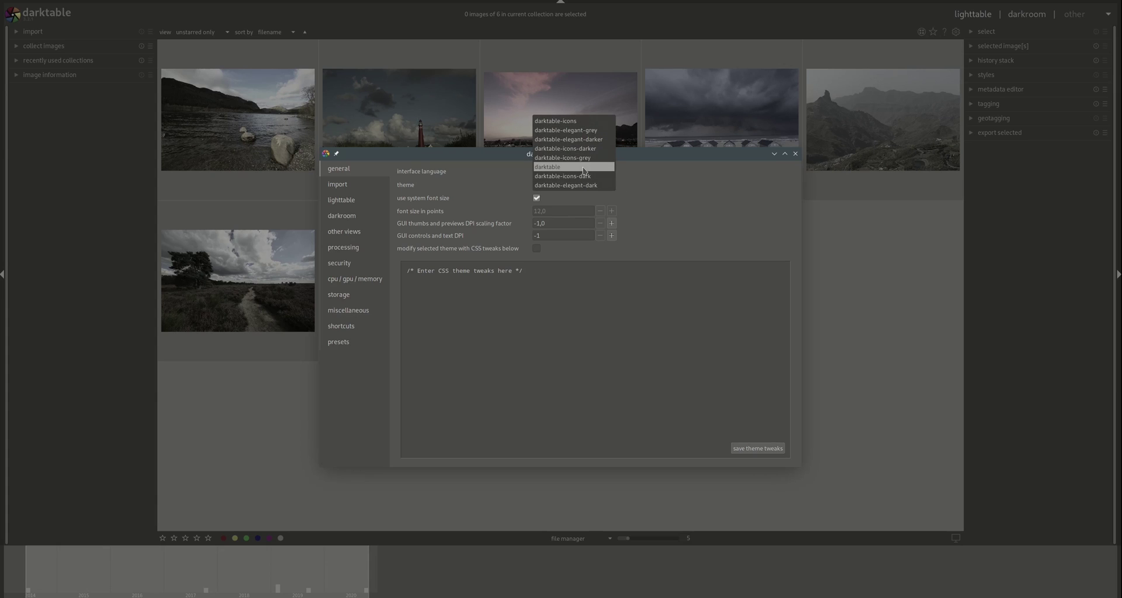
{"action": "left_click", "coordinate": [595, 169]}
Try the darktable-icons-grey and darktable-icons-darker themes, then settle on the plain darktable theme.
{"action": "left_click", "coordinate": [593, 186]}
{"action": "left_click", "coordinate": [596, 189]}
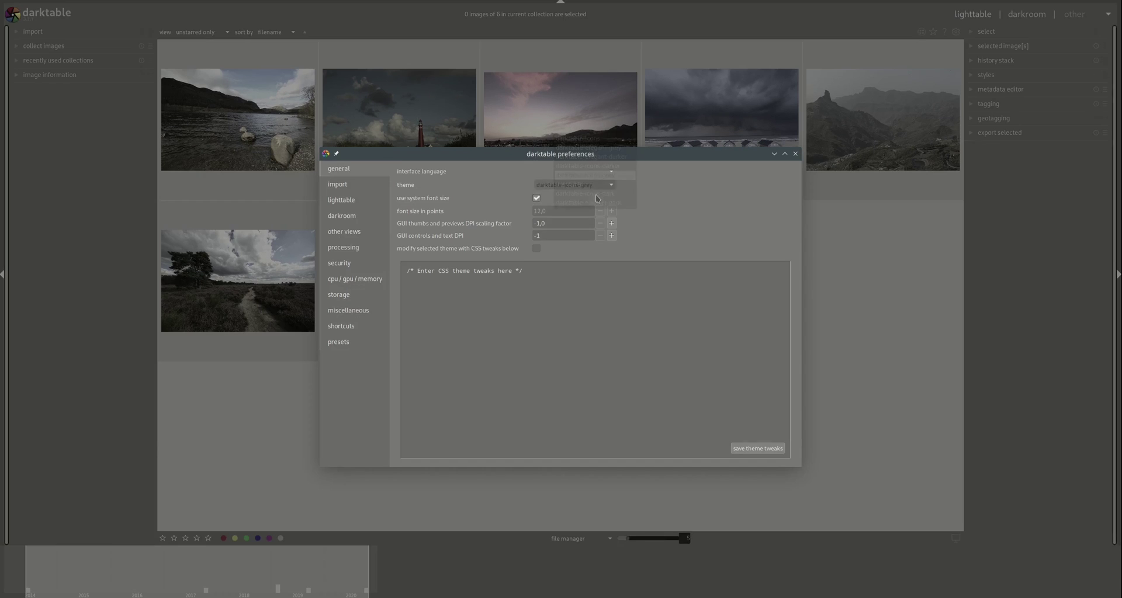
{"action": "left_click", "coordinate": [597, 186]}
{"action": "left_click", "coordinate": [594, 174]}
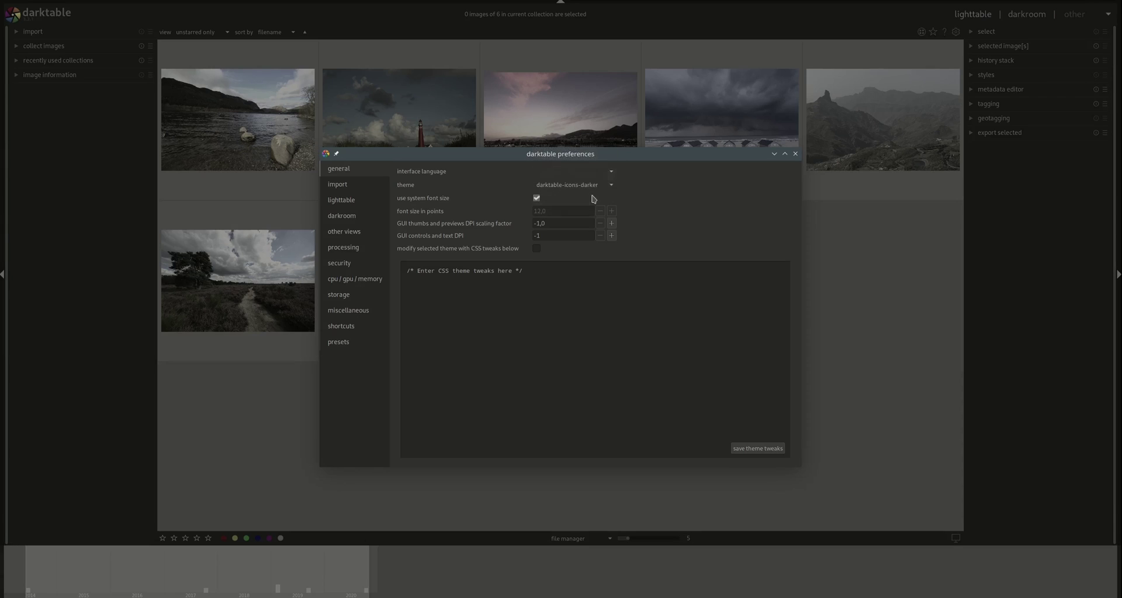
{"action": "left_click", "coordinate": [593, 186]}
{"action": "left_click", "coordinate": [594, 187]}
{"action": "left_click", "coordinate": [594, 186]}
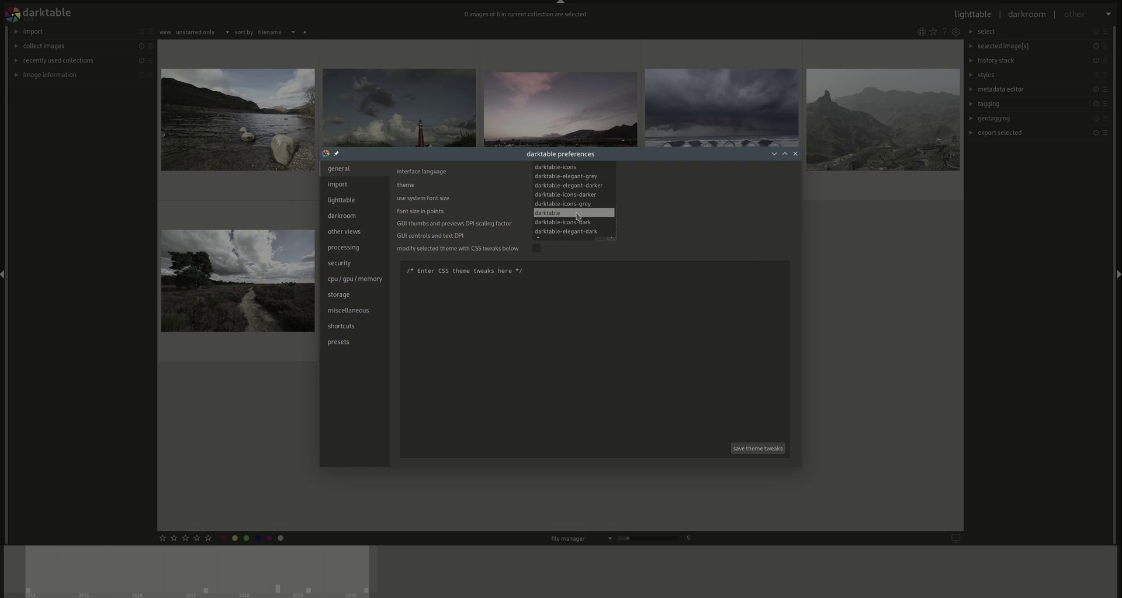
{"action": "left_click", "coordinate": [584, 213]}
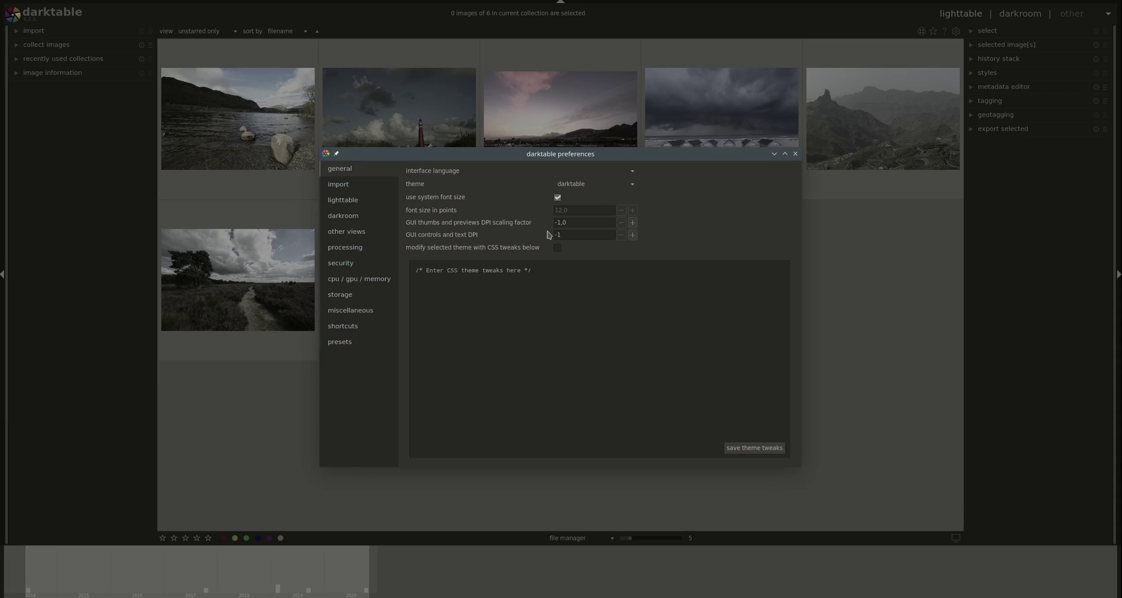
Show the import preferences with the $(YEAR)$(MONTH)$(DAY)_$(JOBCODE) sub directory naming pattern.
{"action": "mouse_move", "coordinate": [558, 232]}
{"action": "mouse_move", "coordinate": [861, 127]}
{"action": "left_click", "coordinate": [383, 193]}
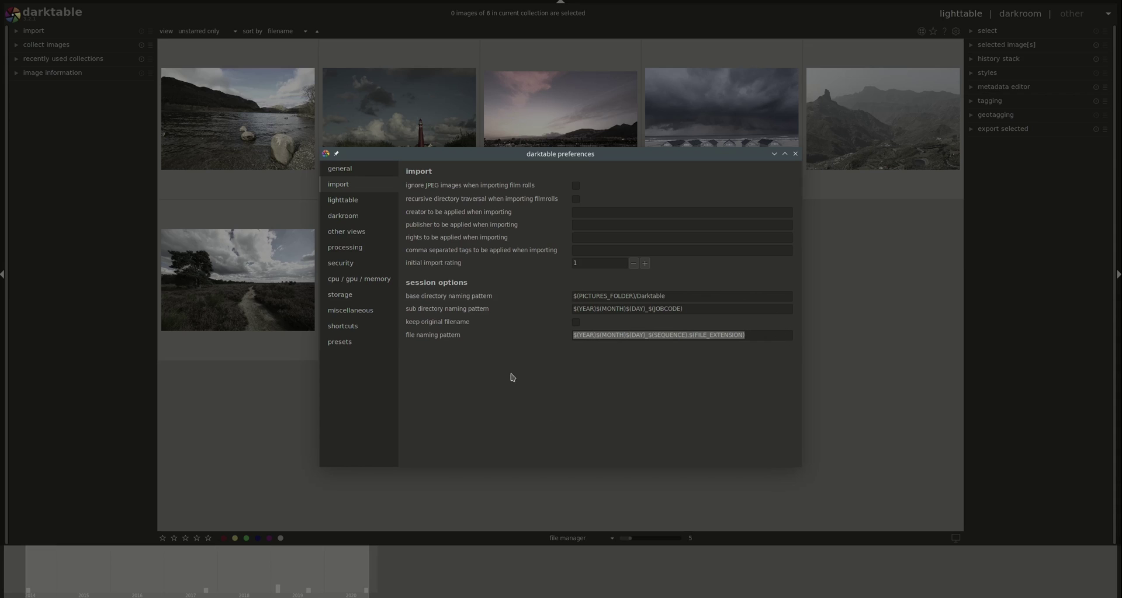
Show the lighttable preferences, with film rolls sorted by id and 720p thumbnail processing.
{"action": "left_click", "coordinate": [379, 206]}
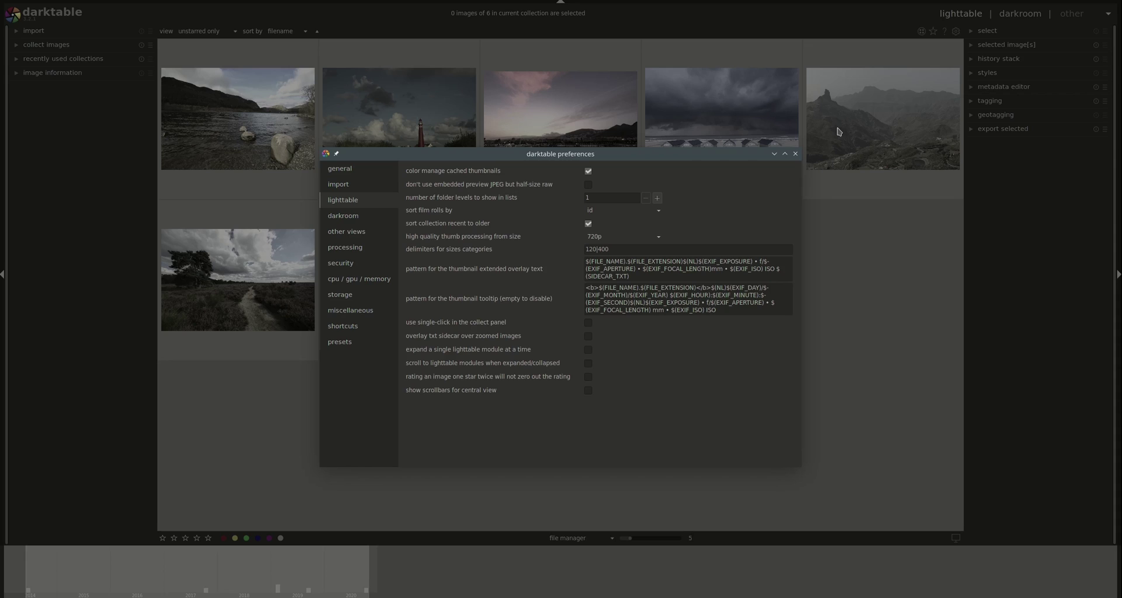
{"action": "mouse_move", "coordinate": [839, 132]}
{"action": "left_click", "coordinate": [607, 211]}
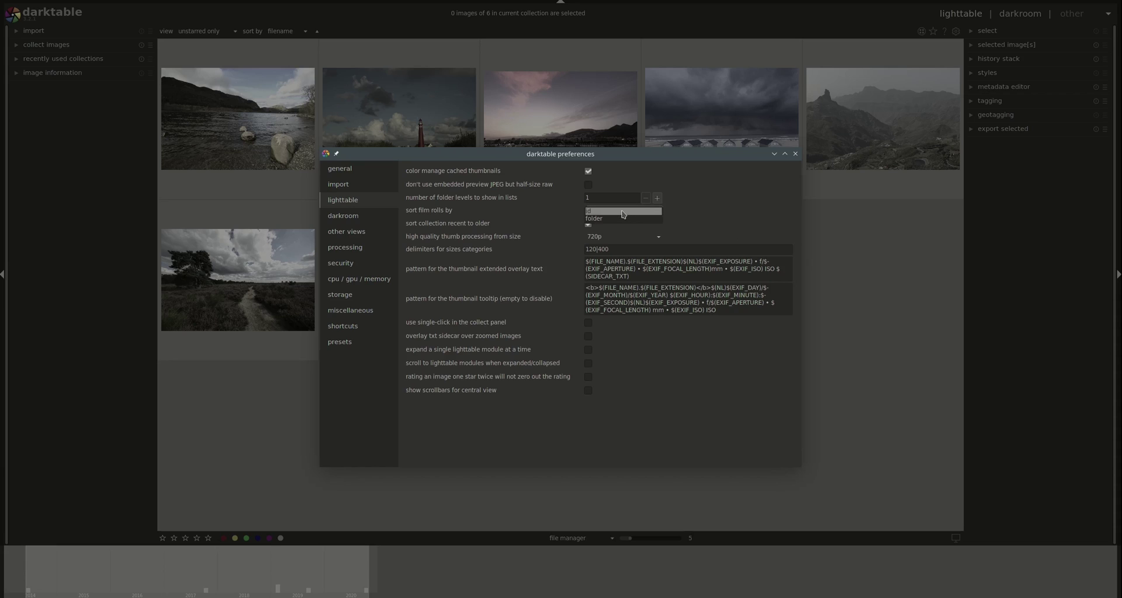
{"action": "left_click", "coordinate": [621, 211]}
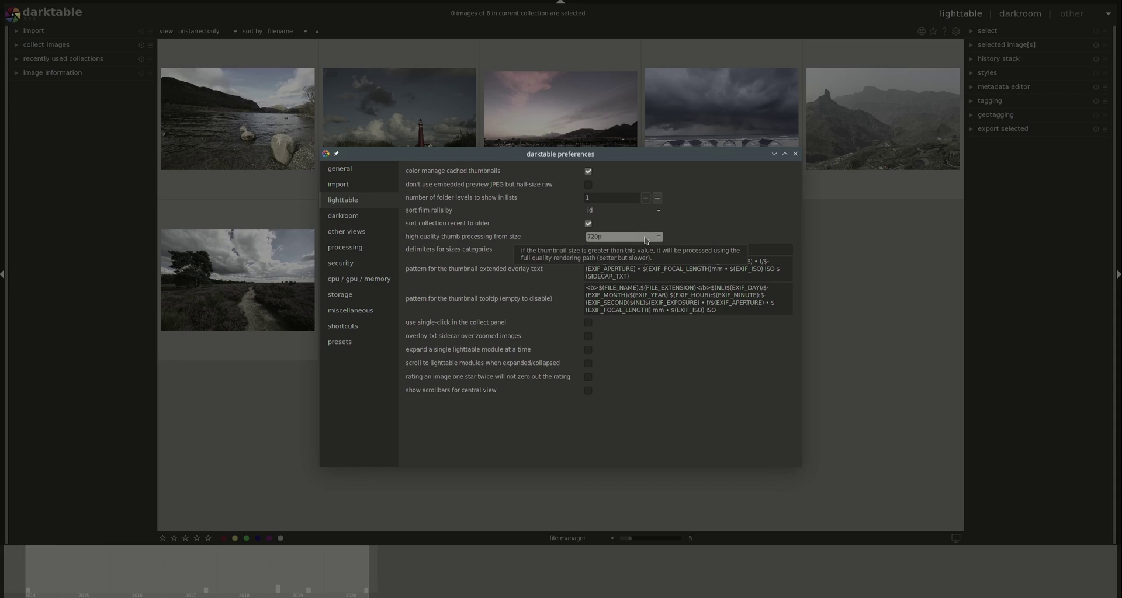
{"action": "left_click", "coordinate": [625, 237]}
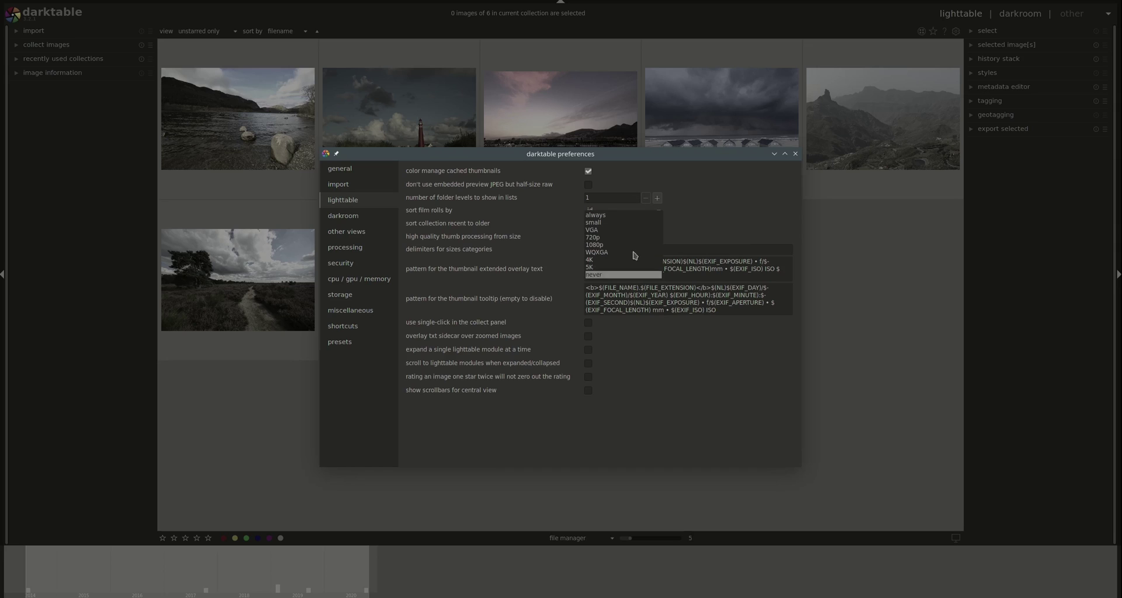
{"action": "left_click", "coordinate": [729, 225]}
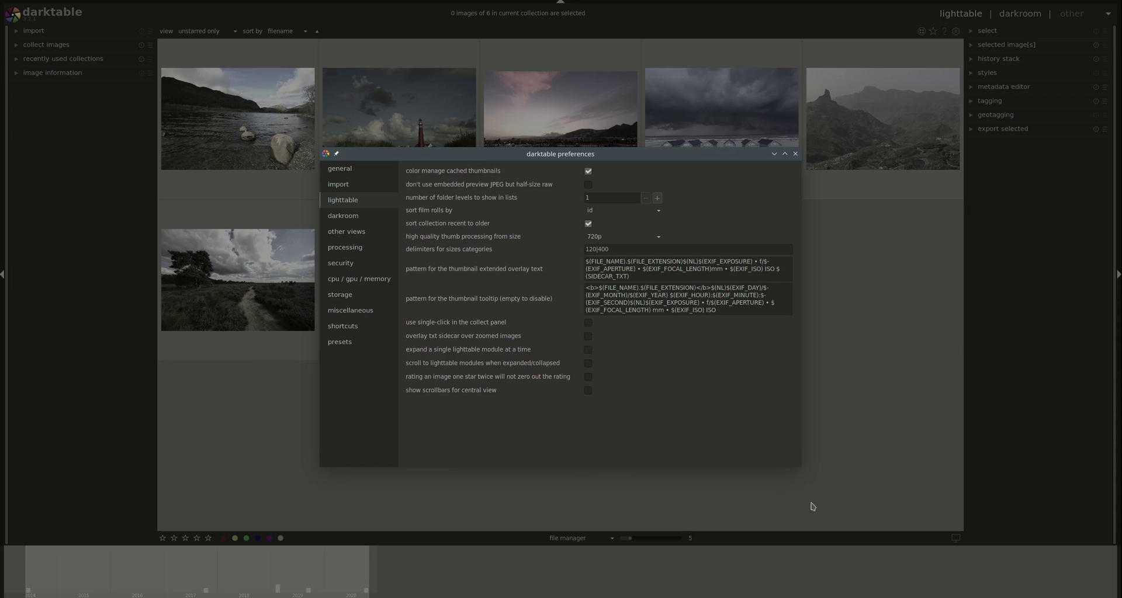
{"action": "left_click", "coordinate": [373, 217]}
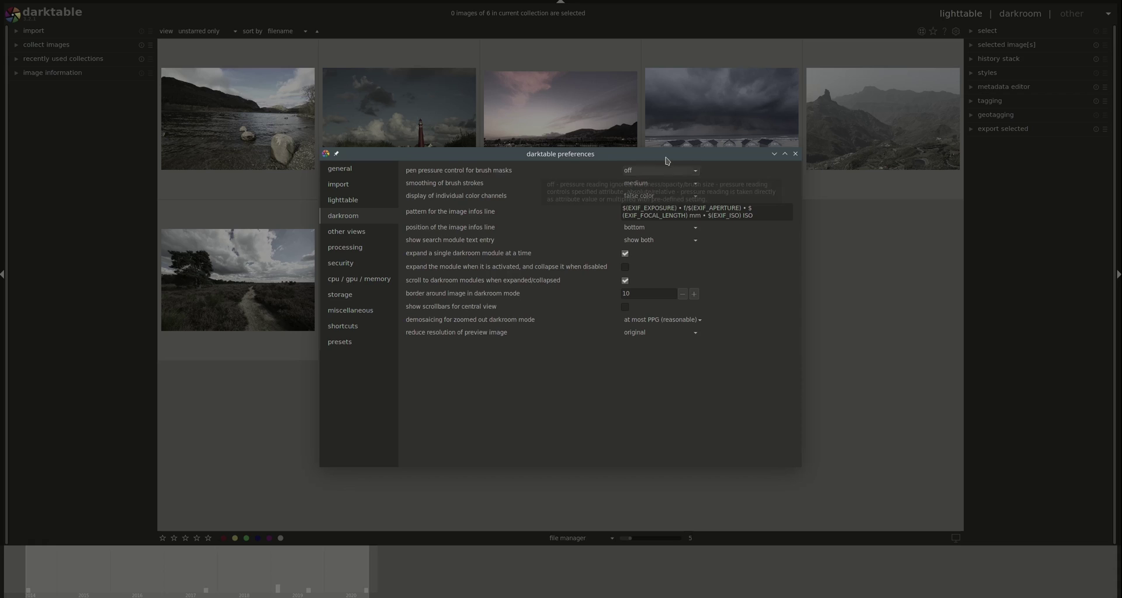
{"action": "left_click", "coordinate": [696, 172]}
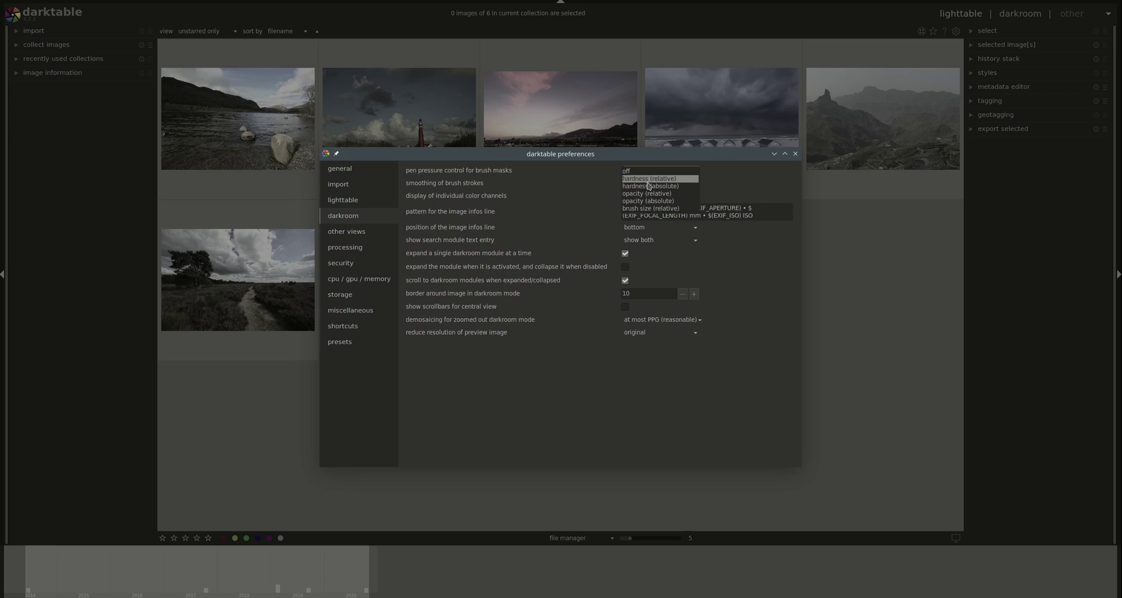
{"action": "left_click", "coordinate": [578, 160]}
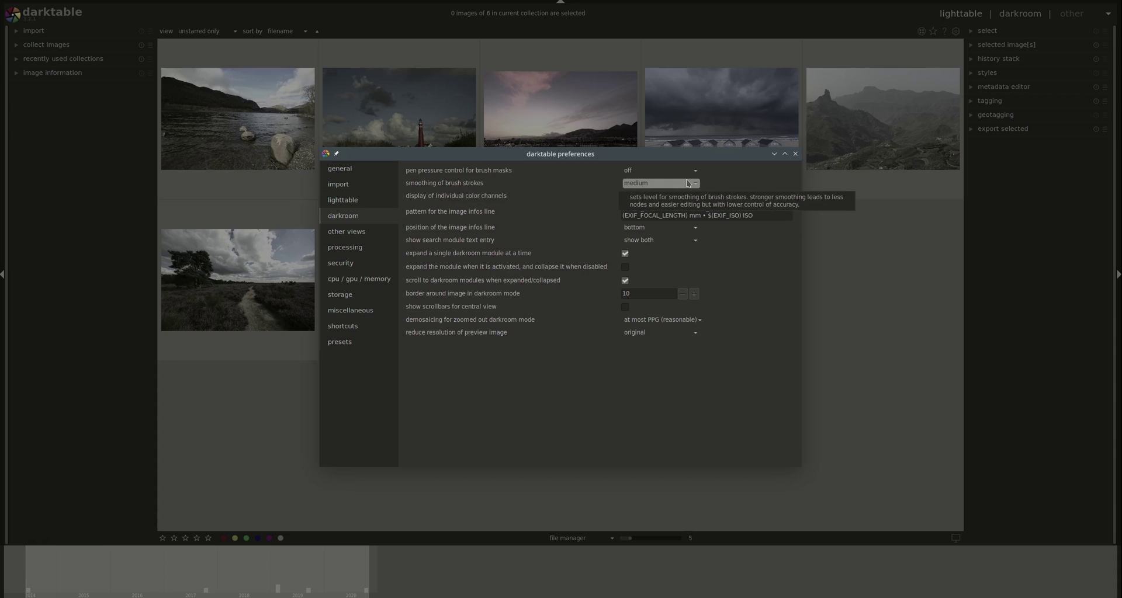
{"action": "left_click", "coordinate": [711, 183]}
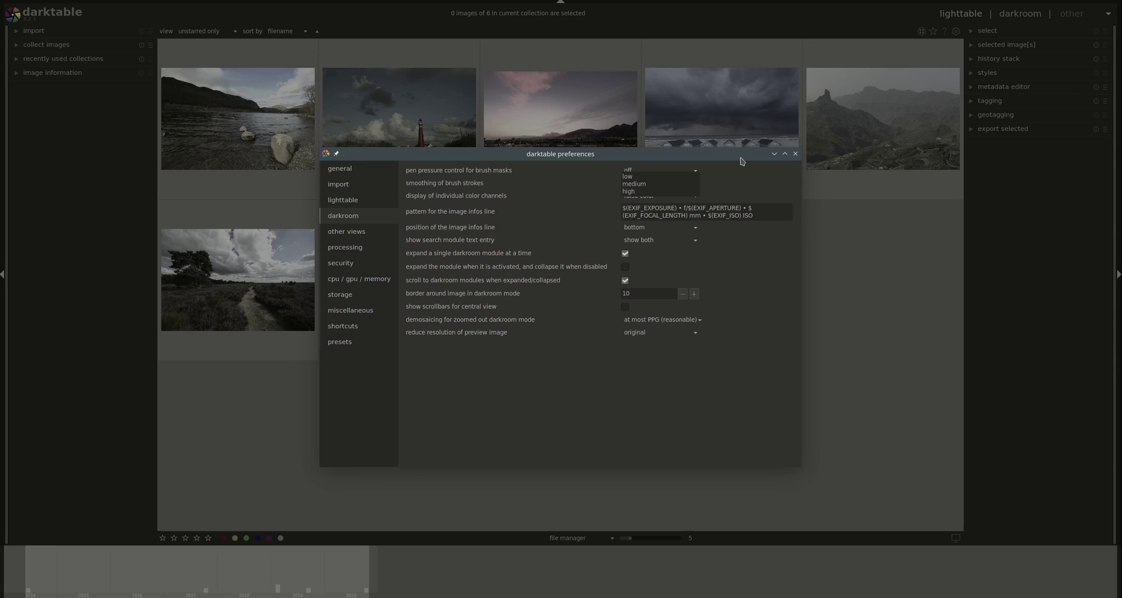
{"action": "left_click", "coordinate": [741, 161]}
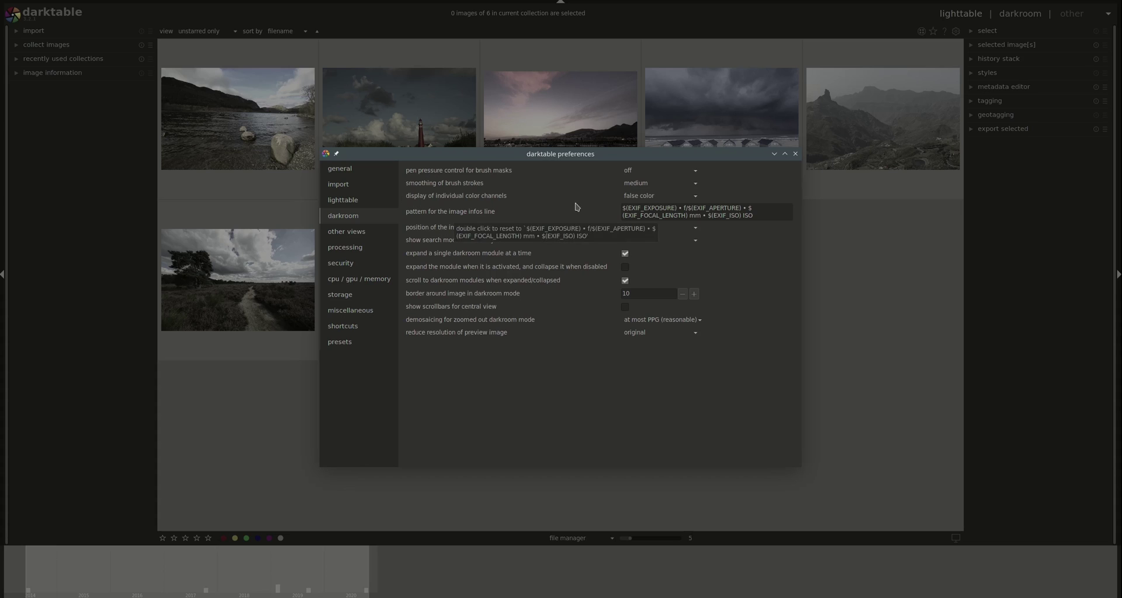
{"action": "left_click", "coordinate": [697, 200]}
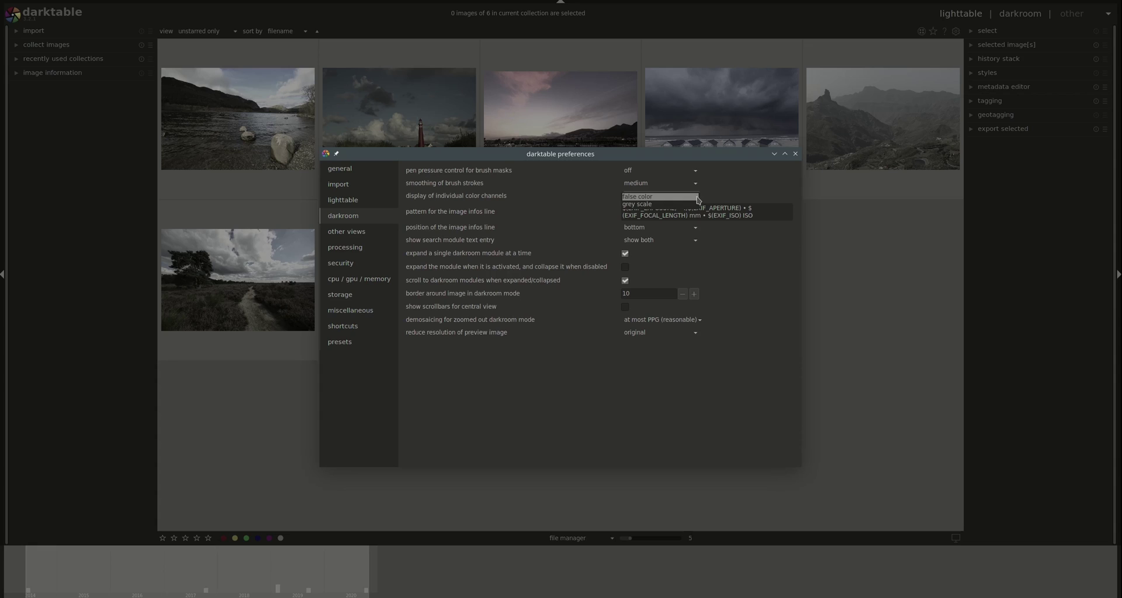
{"action": "left_click", "coordinate": [743, 164]}
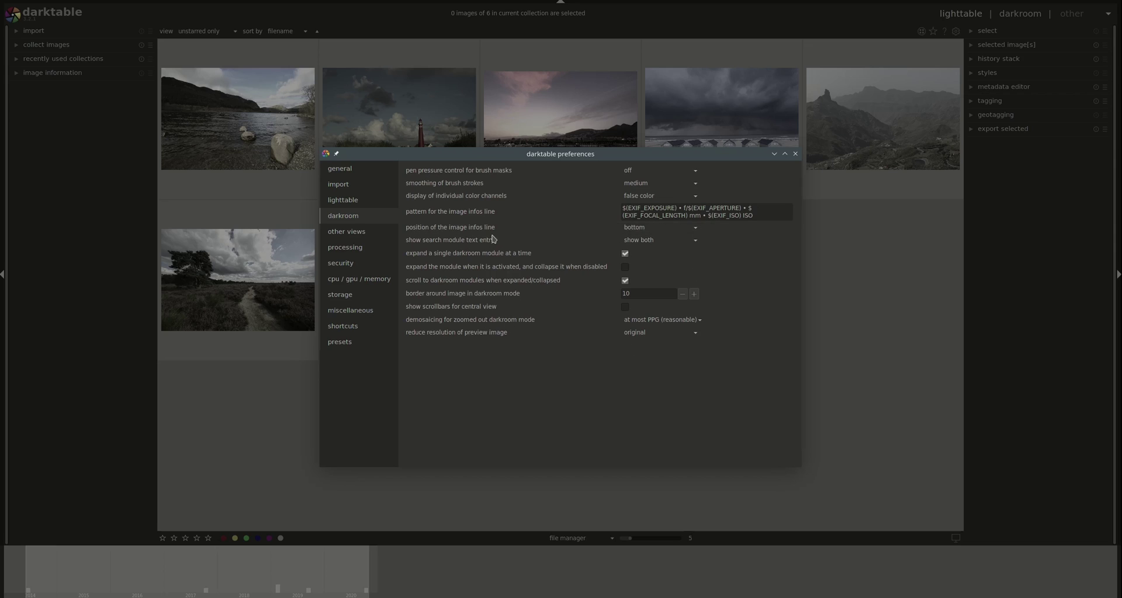
{"action": "left_click", "coordinate": [695, 227]}
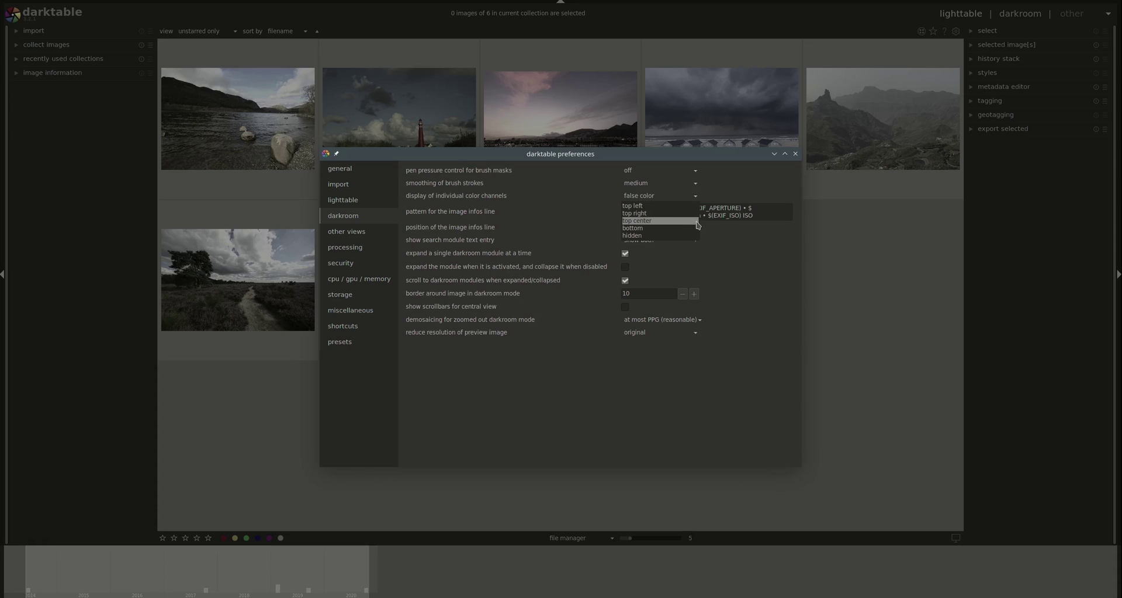
{"action": "left_click", "coordinate": [732, 247]}
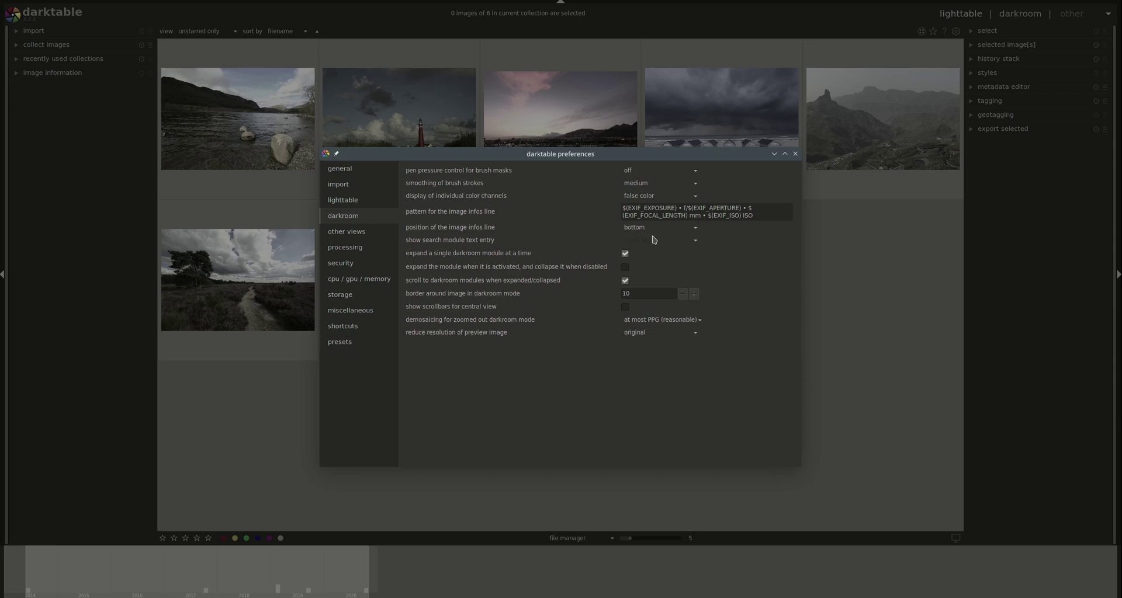
{"action": "left_click", "coordinate": [696, 240]}
{"action": "left_click", "coordinate": [707, 262]}
{"action": "left_click", "coordinate": [705, 323]}
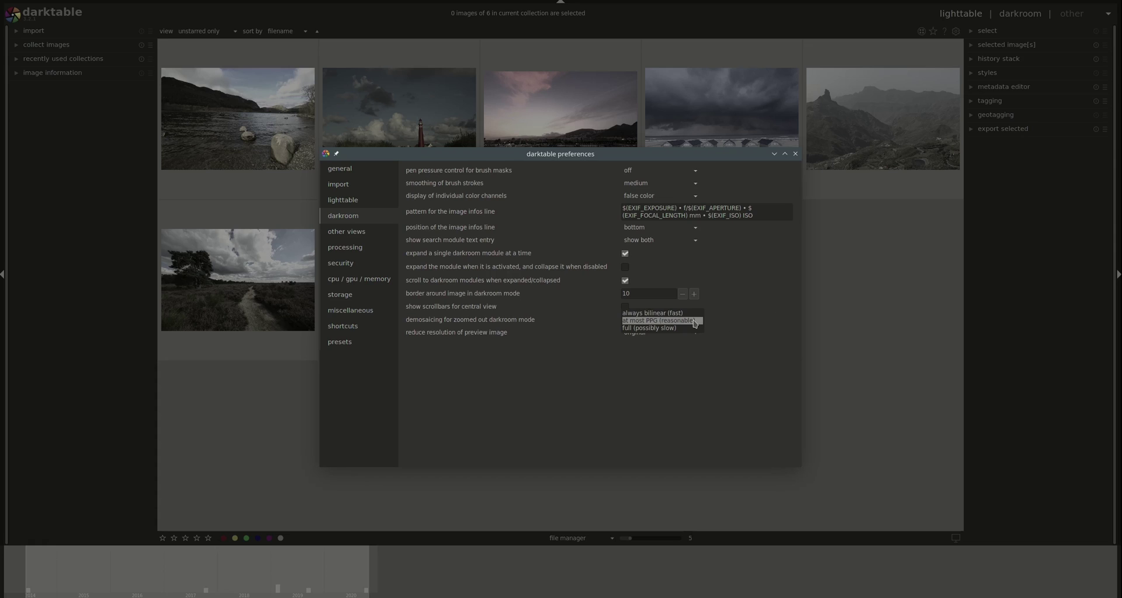
{"action": "left_click", "coordinate": [730, 315]}
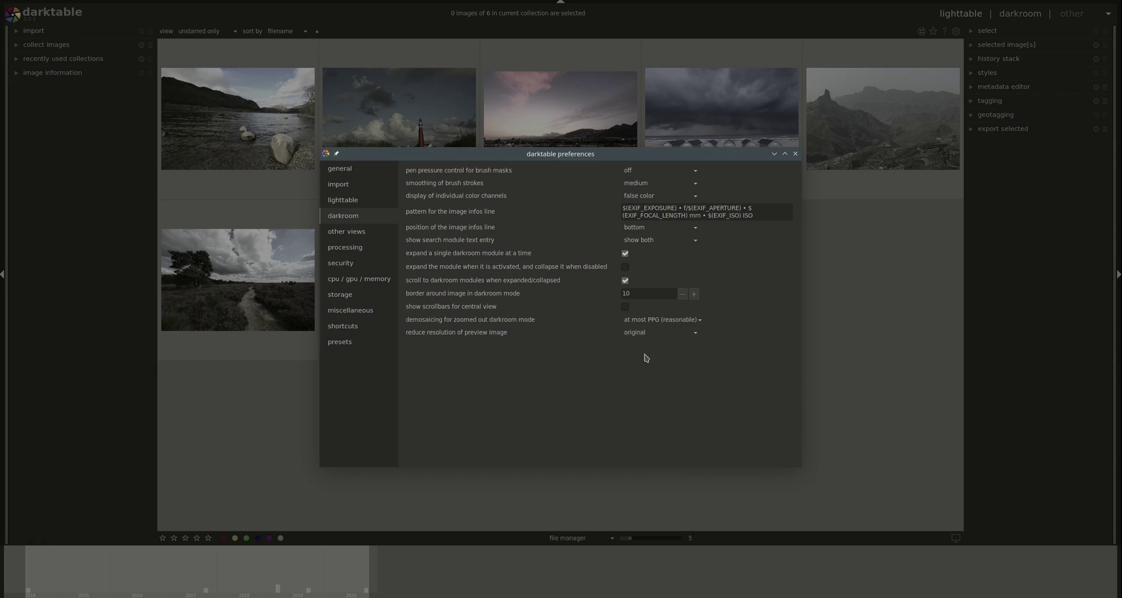
{"action": "left_click", "coordinate": [695, 335]}
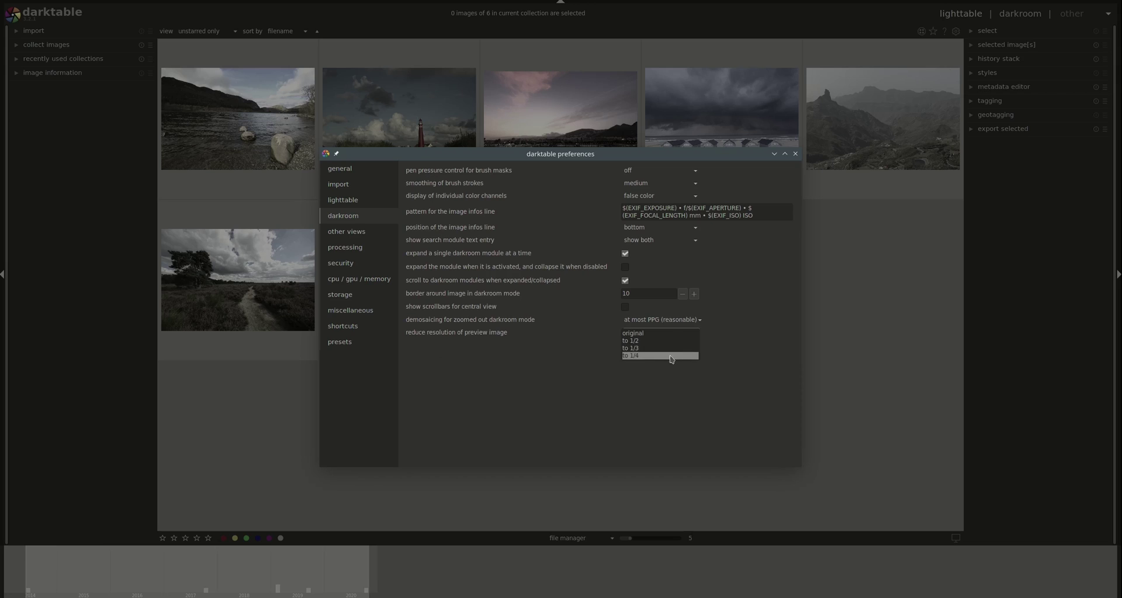
{"action": "left_click", "coordinate": [753, 325]}
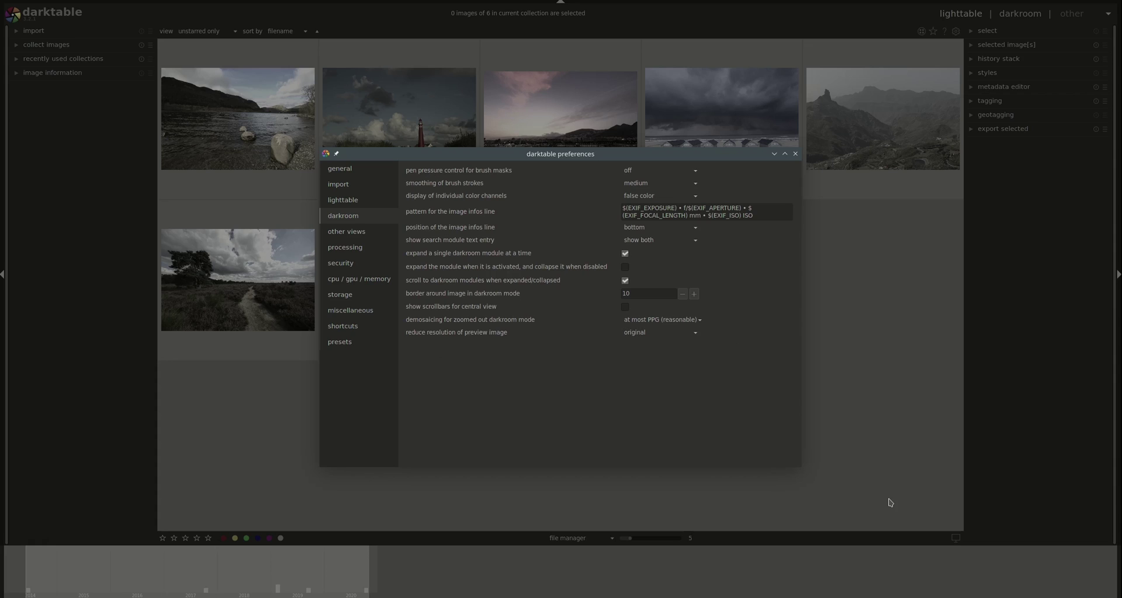